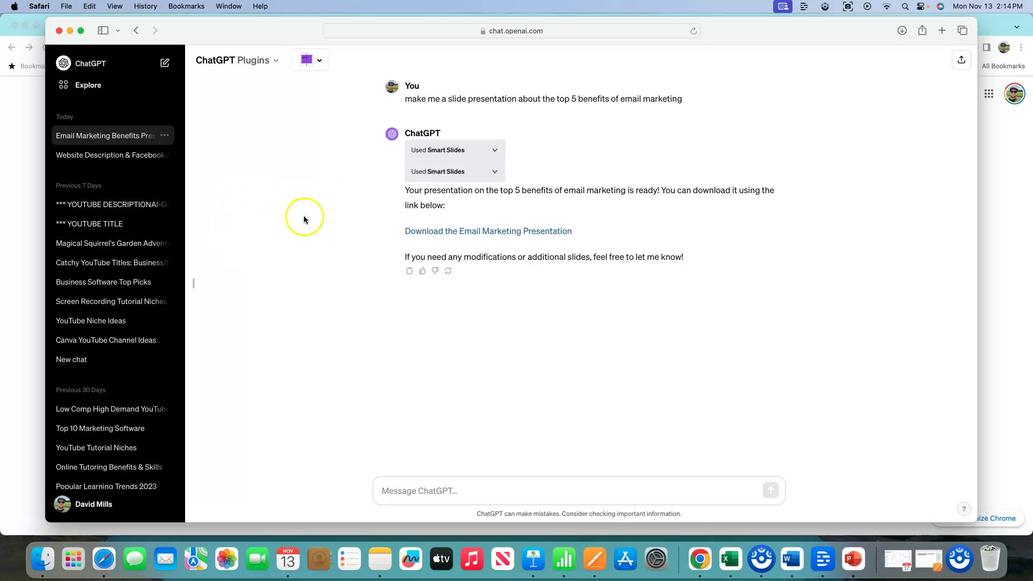
Start a new chat and make the browser window full screen
left_click(103, 64)
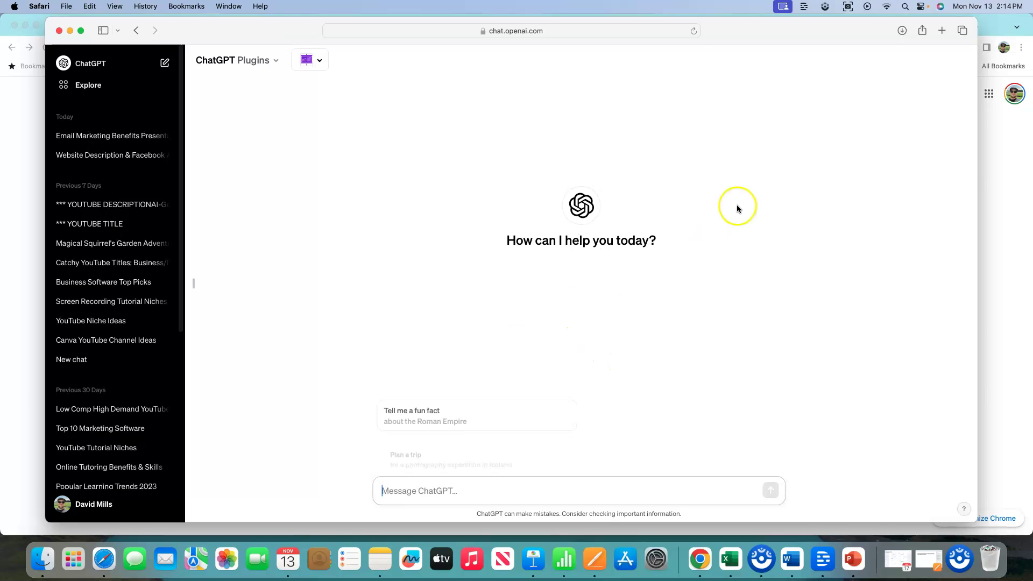
key("ctrl+super+f")
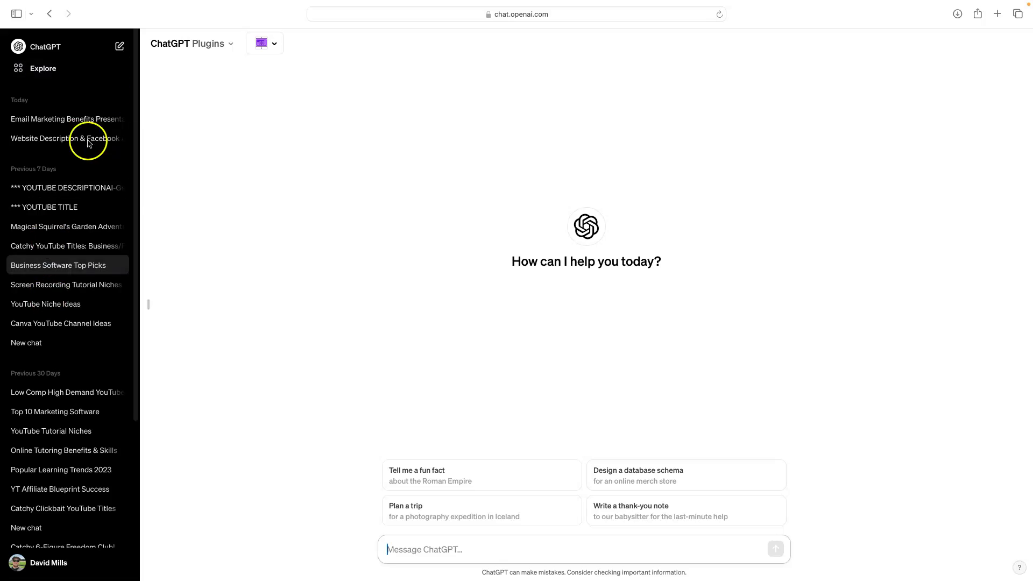
left_click(229, 44)
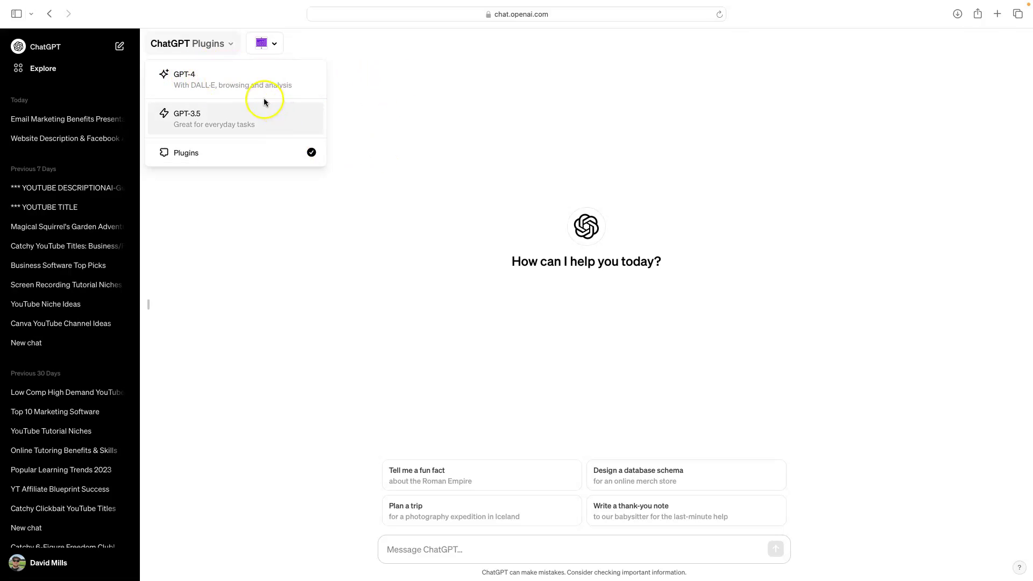
left_click(370, 113)
Browse the plugin store's full list and its popular plugins up to page 3, read the Smart Slides description, and close the store
left_click(275, 44)
scroll(309, 112, "down", 5)
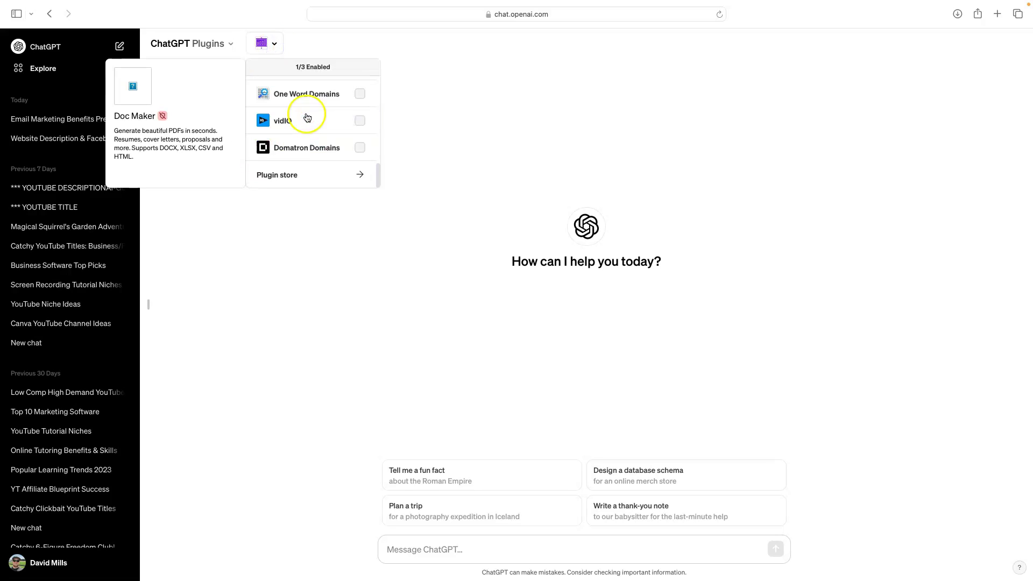
left_click(287, 177)
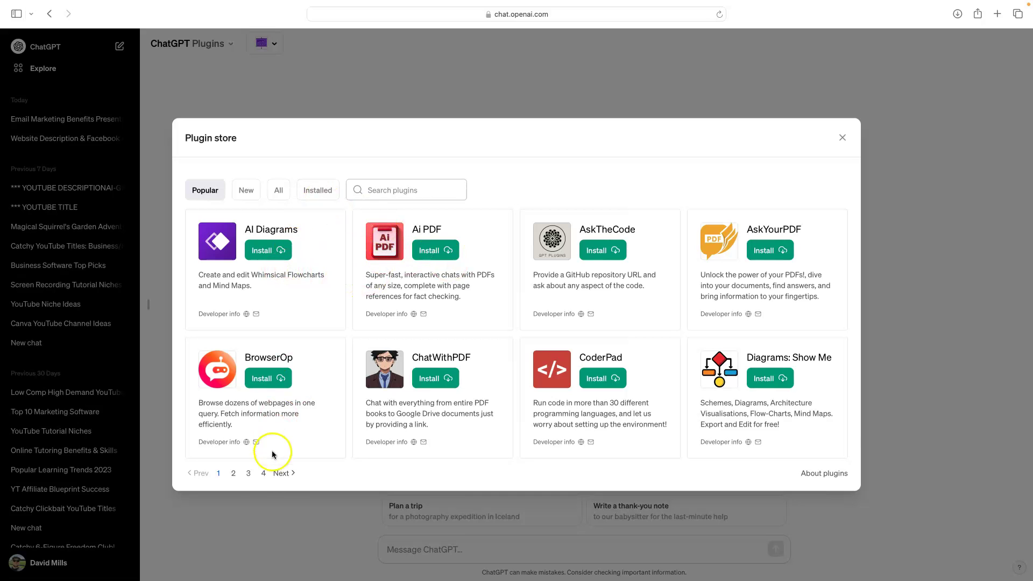
left_click(281, 191)
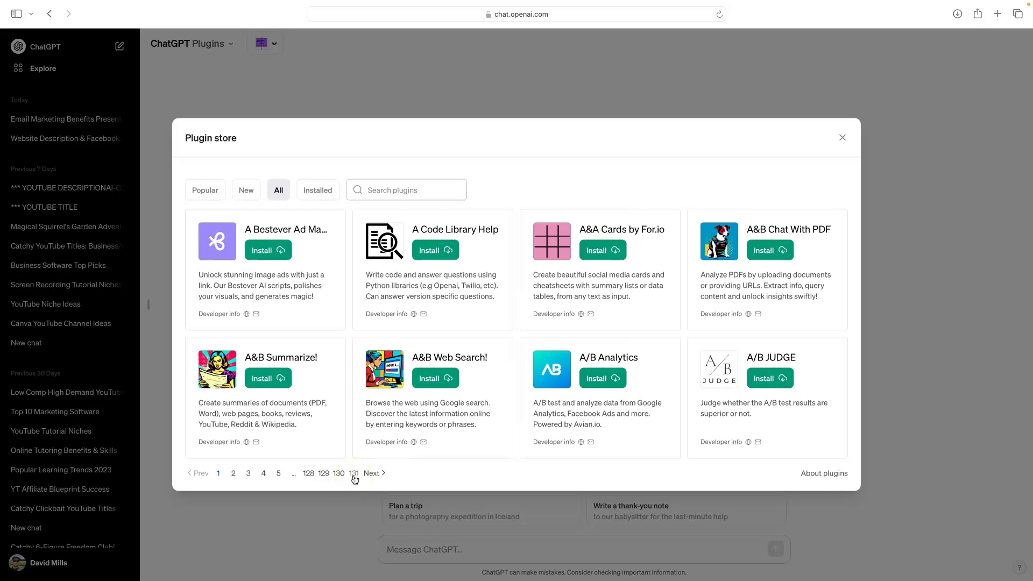
left_click(213, 192)
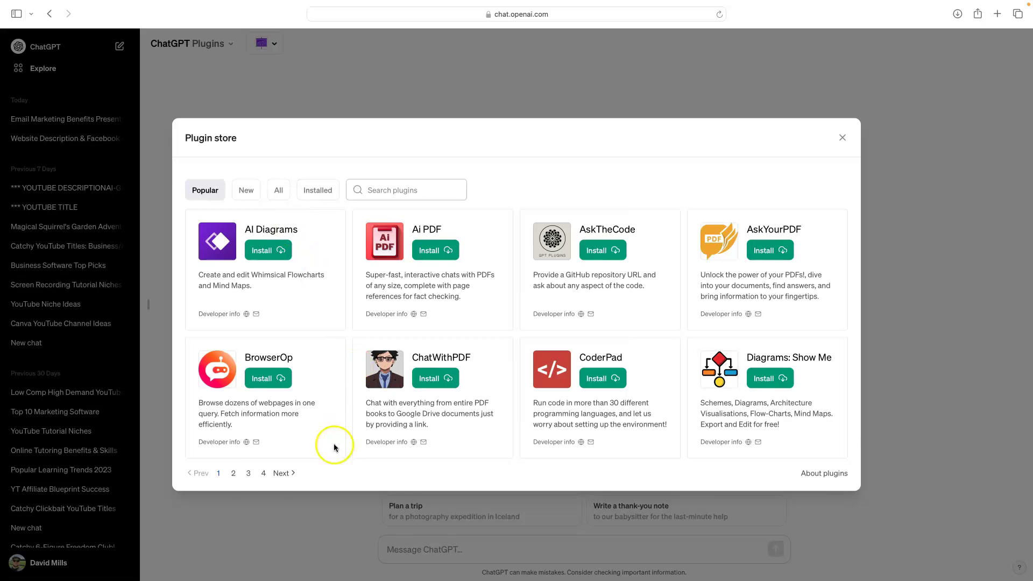
left_click(234, 474)
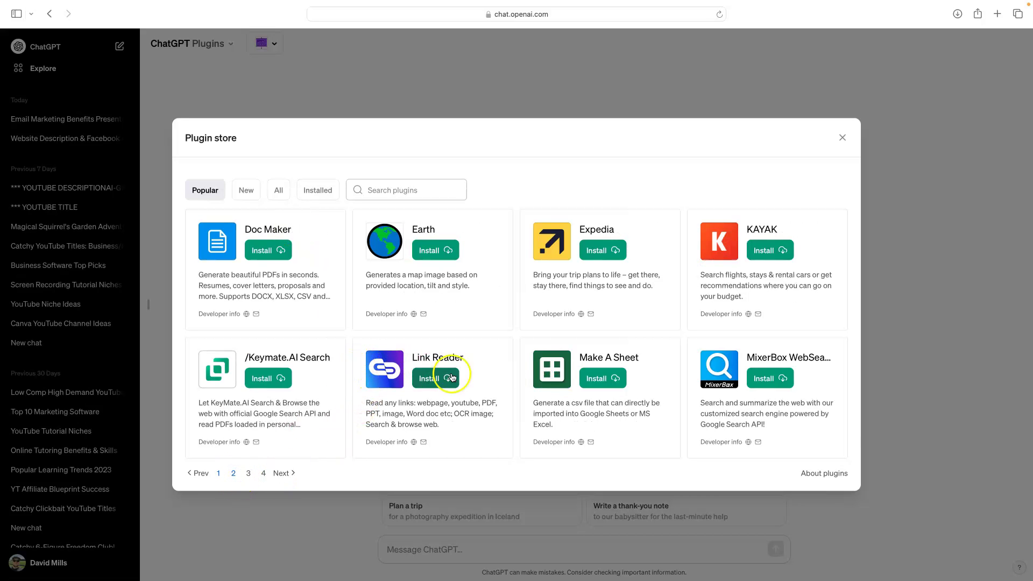
left_click(249, 474)
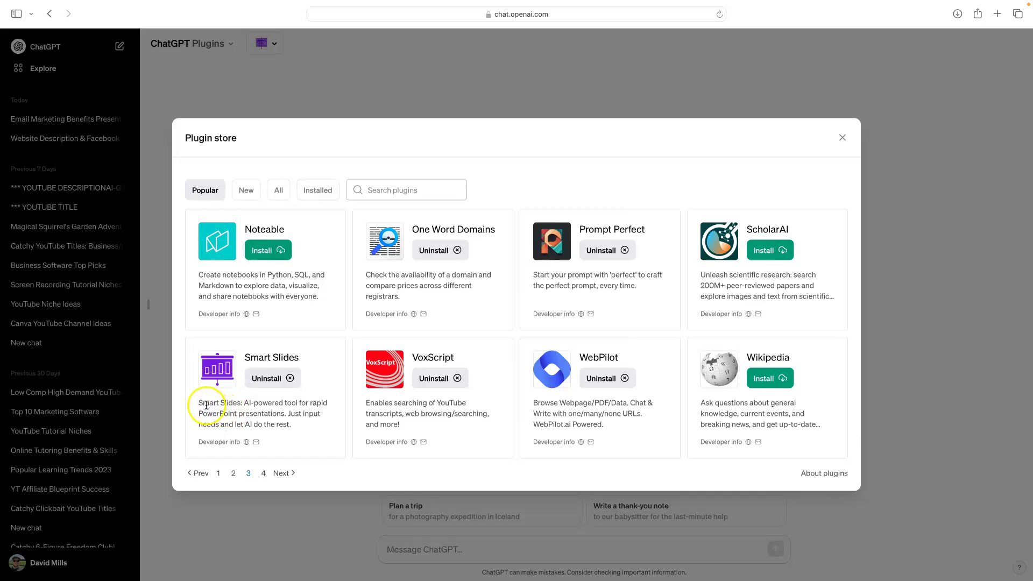
left_click_drag(201, 405, 331, 423)
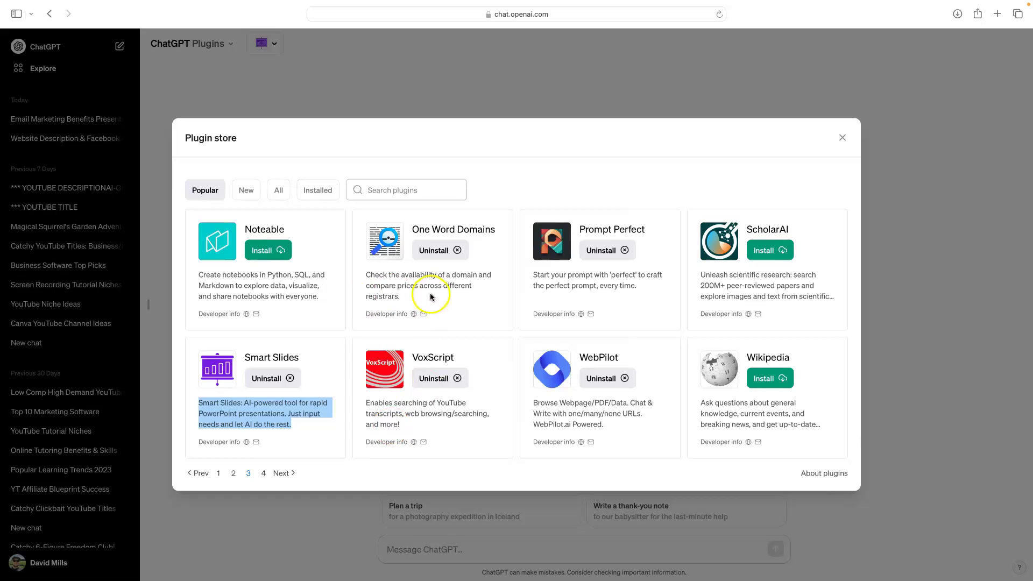
left_click(843, 138)
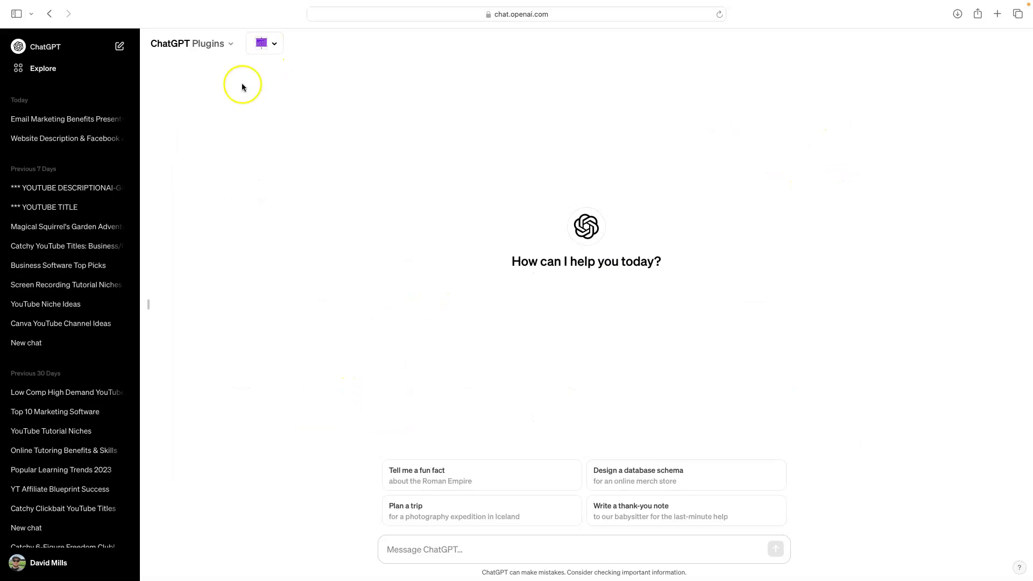
Switch the chat model to GPT-4 and back to Plugins
left_click(228, 45)
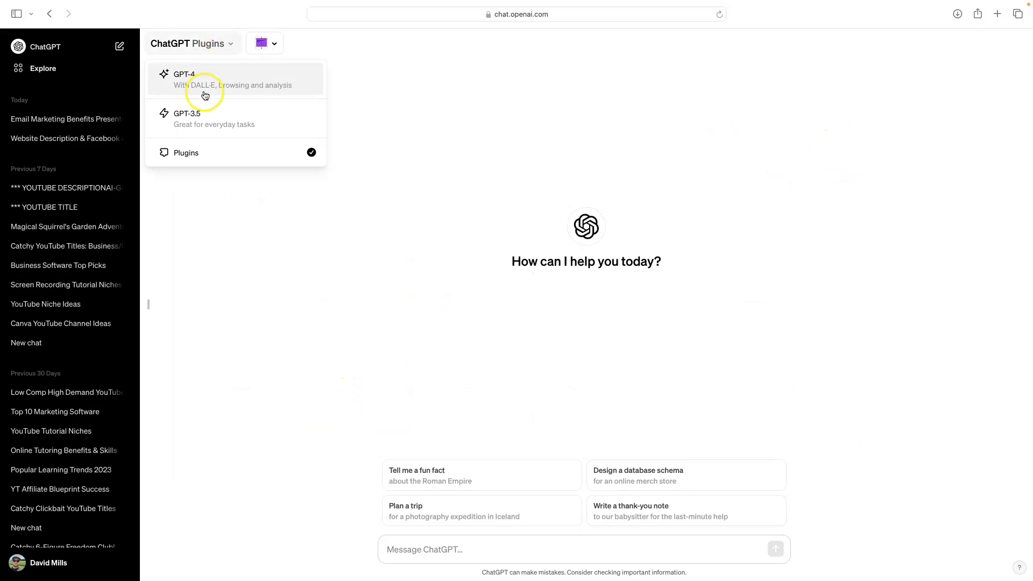
left_click(441, 74)
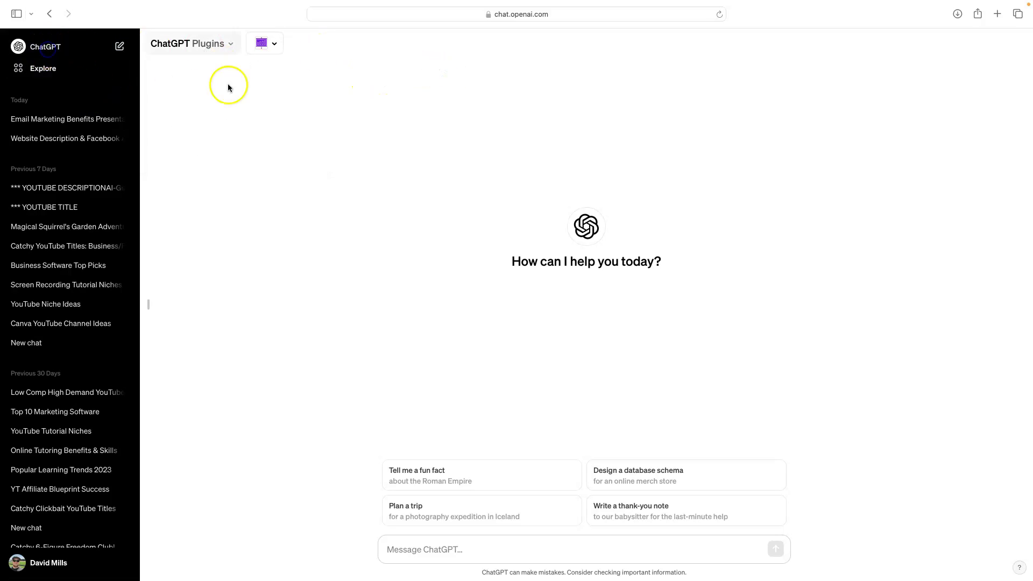
left_click(230, 45)
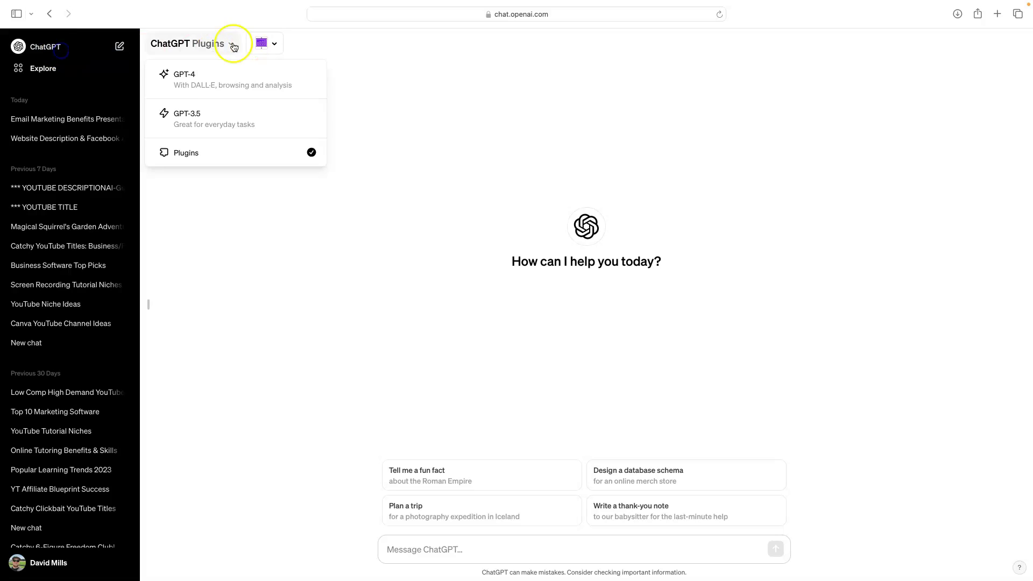
left_click(231, 78)
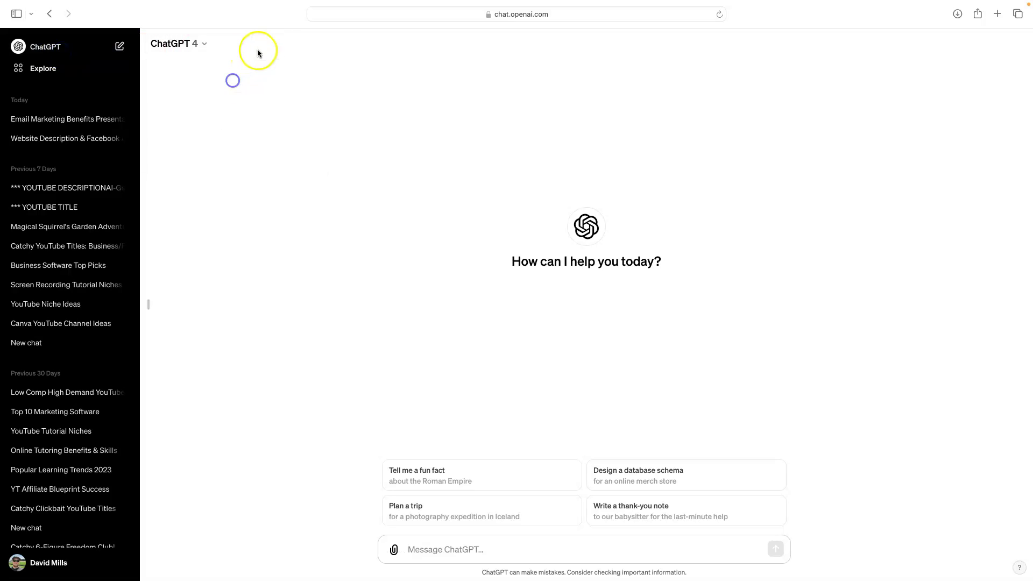
left_click(209, 46)
left_click(214, 153)
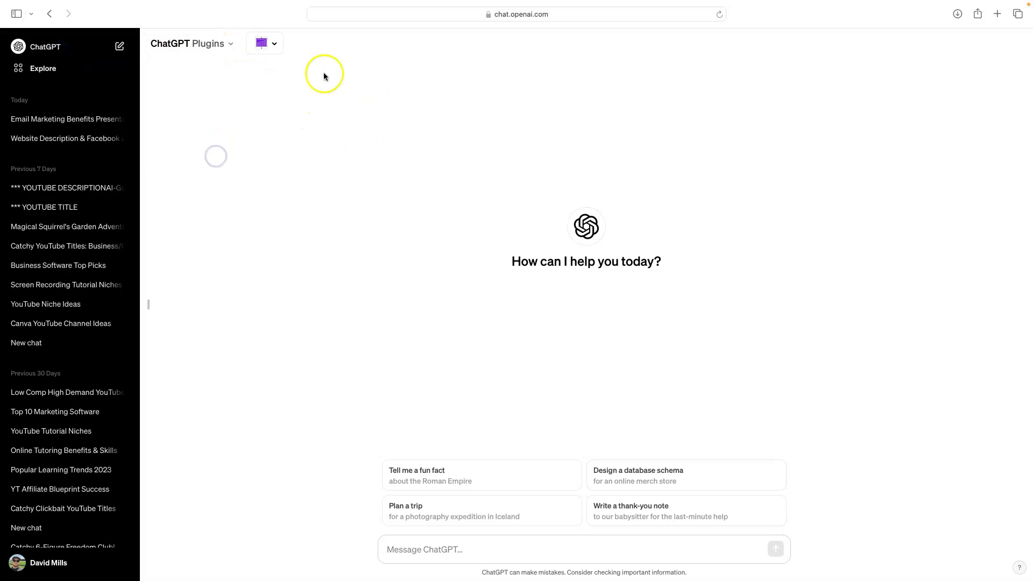
With the Smart Slides plugin enabled, send the prompt "create for me a powerpoint presentation about how to use chatgpt in your small business"
left_click(280, 43)
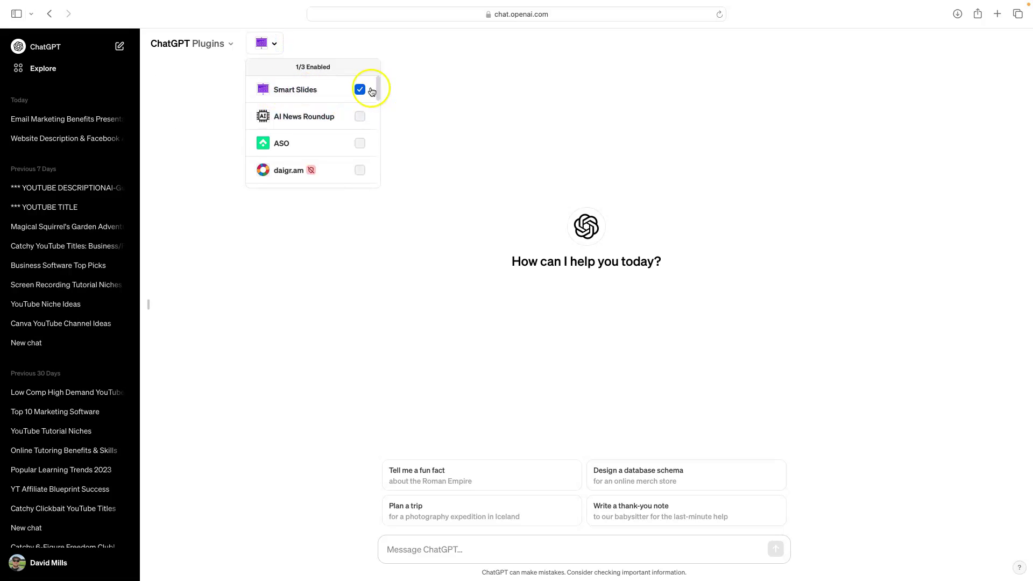
left_click(477, 99)
left_click(469, 545)
type("giv eme")
triple_click(495, 545)
type("create for me a powe")
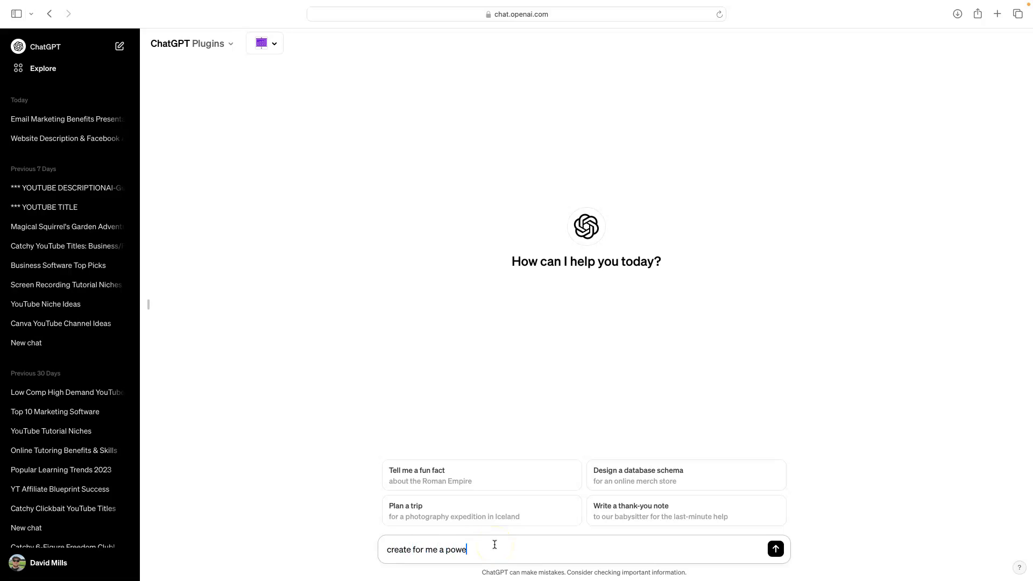
type("o")
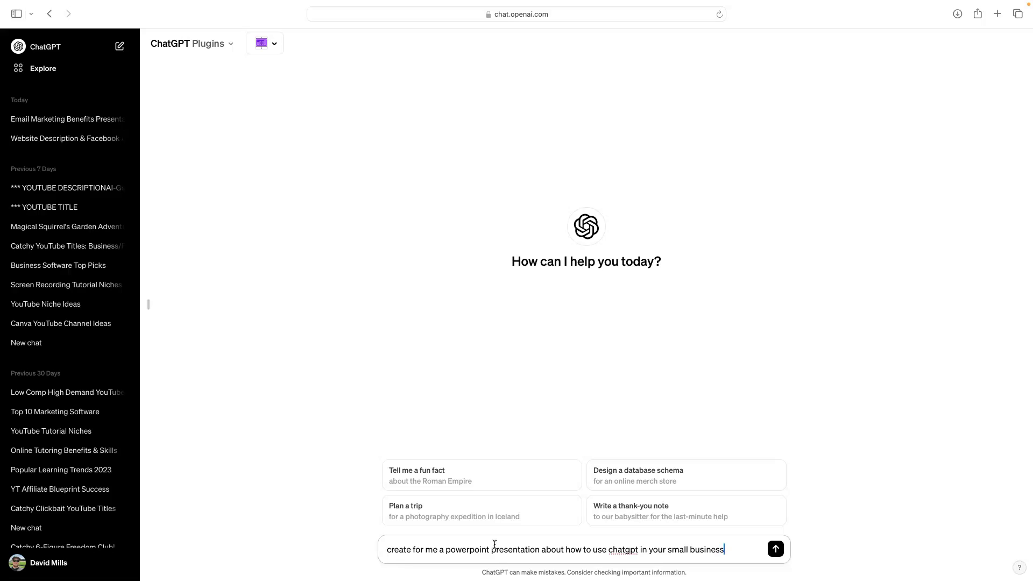
key("Return")
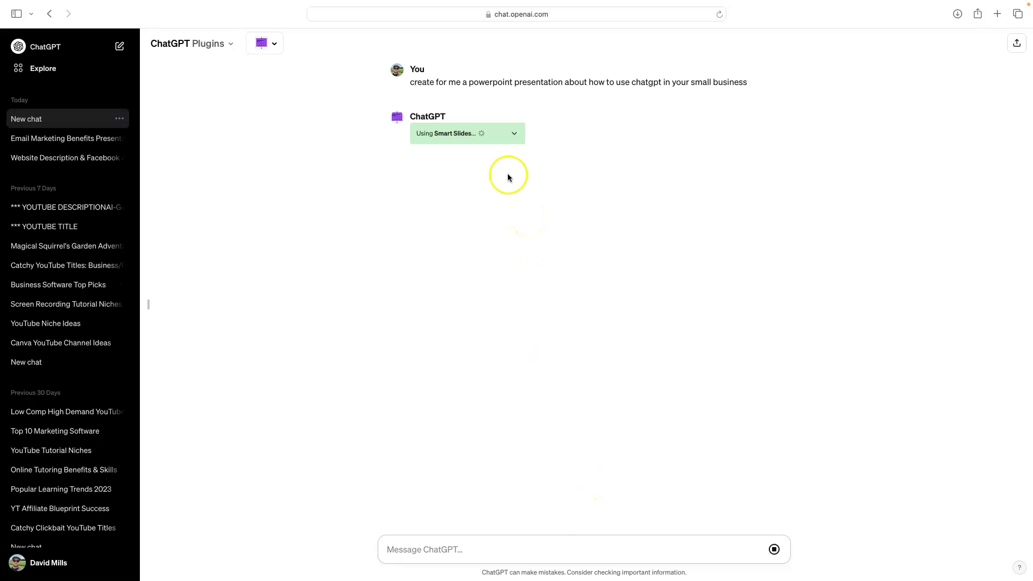
Expand the first Smart Slides request, examine its colors, topics, font settings and slide outline, and collapse it again
left_click(555, 363)
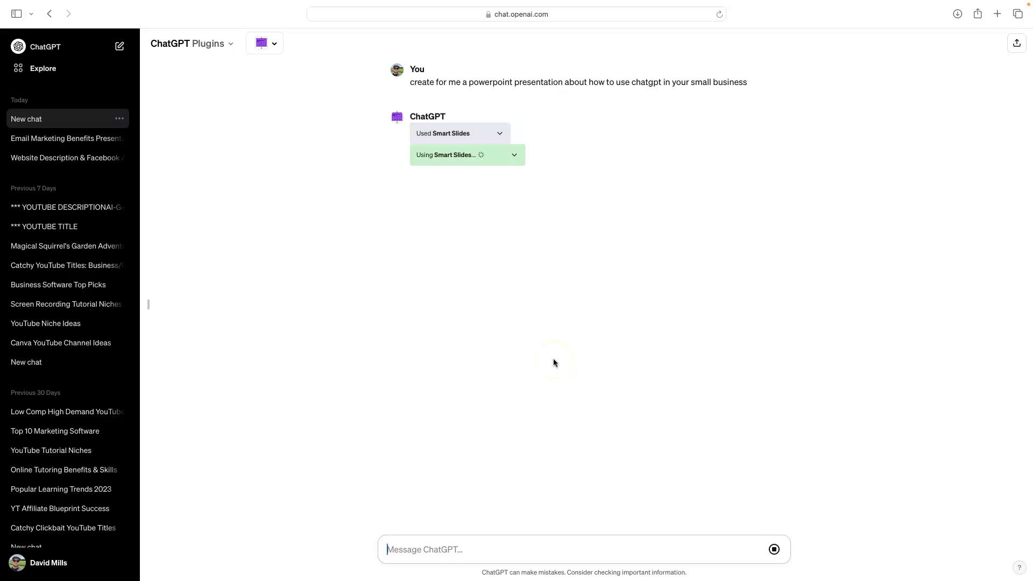
left_click(499, 137)
scroll(509, 262, "up", 7)
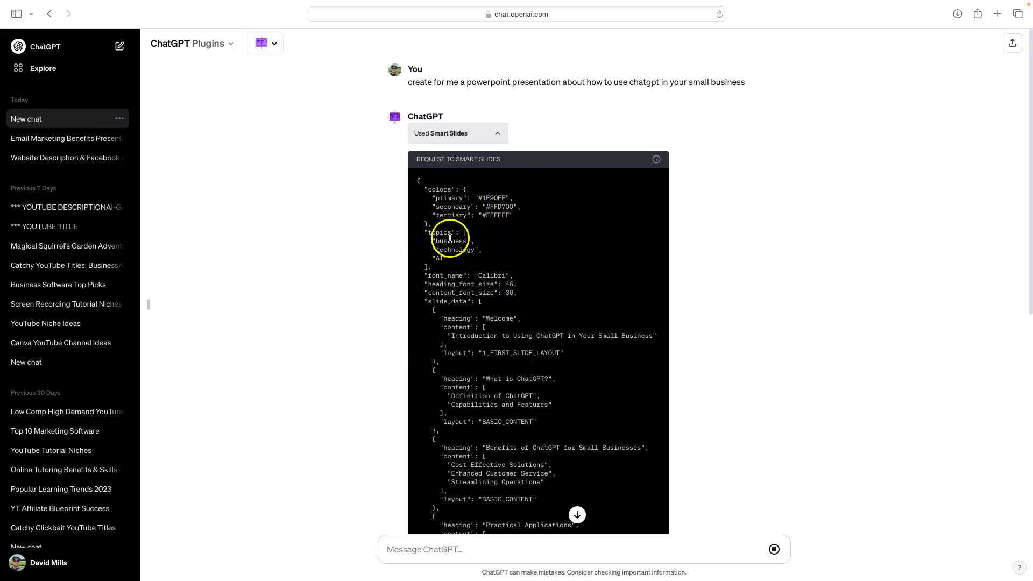
left_click_drag(482, 276, 509, 277)
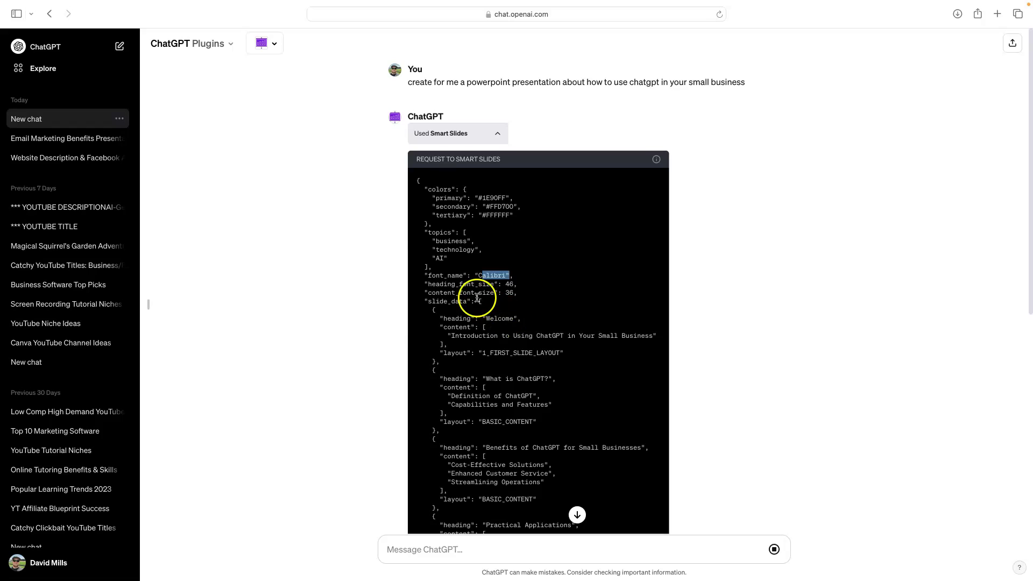
scroll(501, 329, "down", 1)
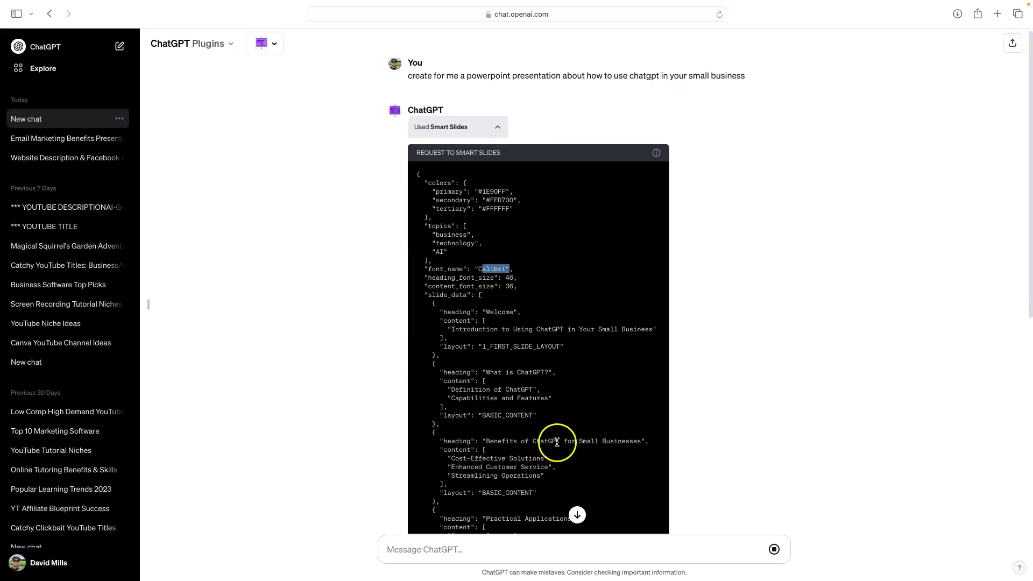
scroll(559, 457, "down", 3)
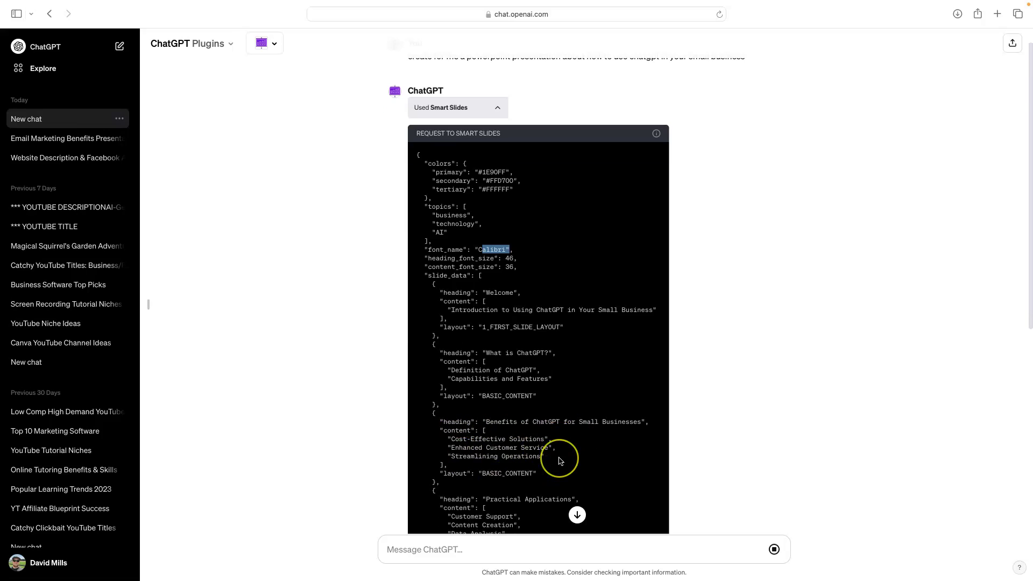
scroll(560, 461, "down", 3)
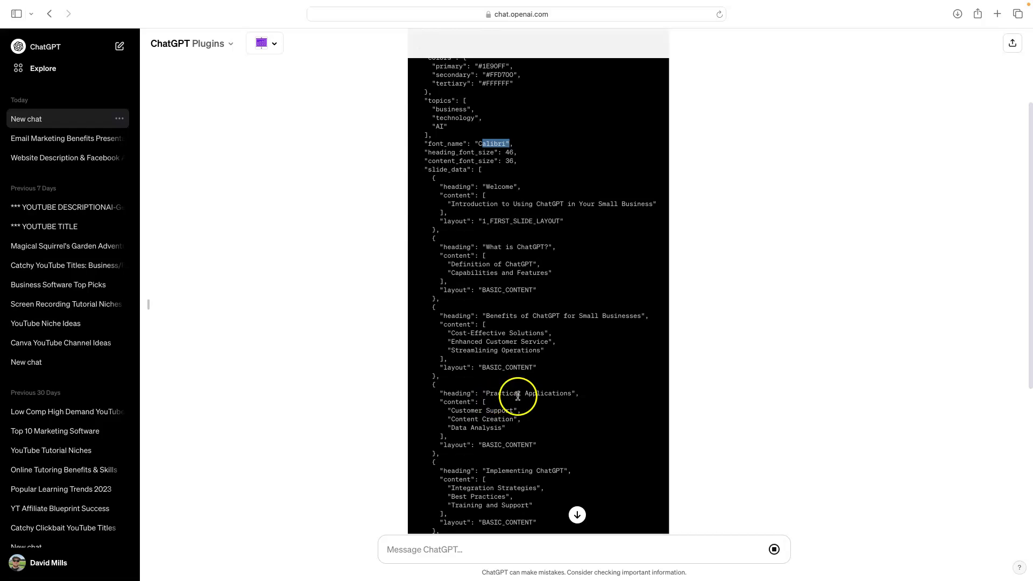
scroll(525, 447, "down", 1)
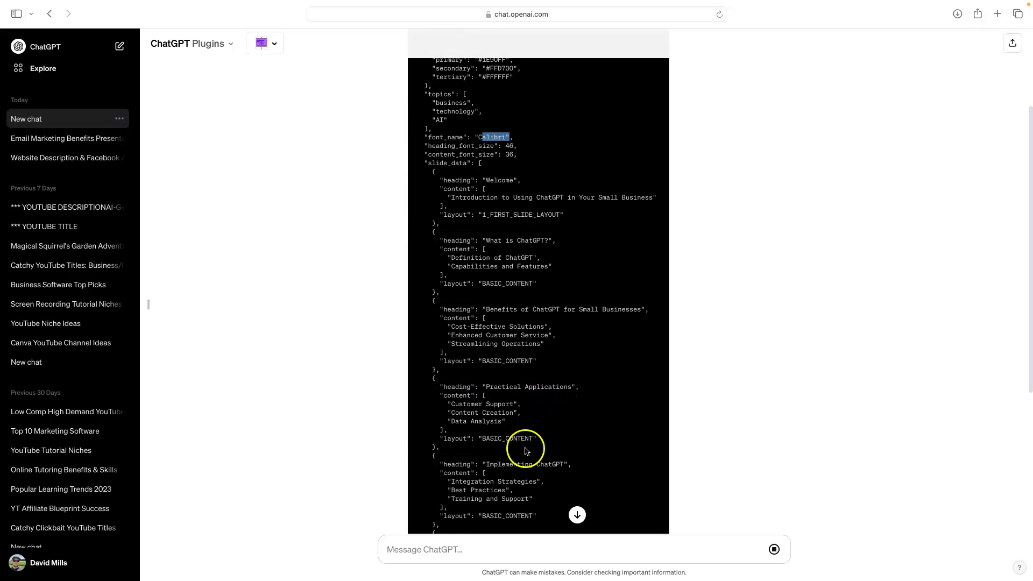
scroll(556, 453, "down", 5)
scroll(530, 412, "up", 5)
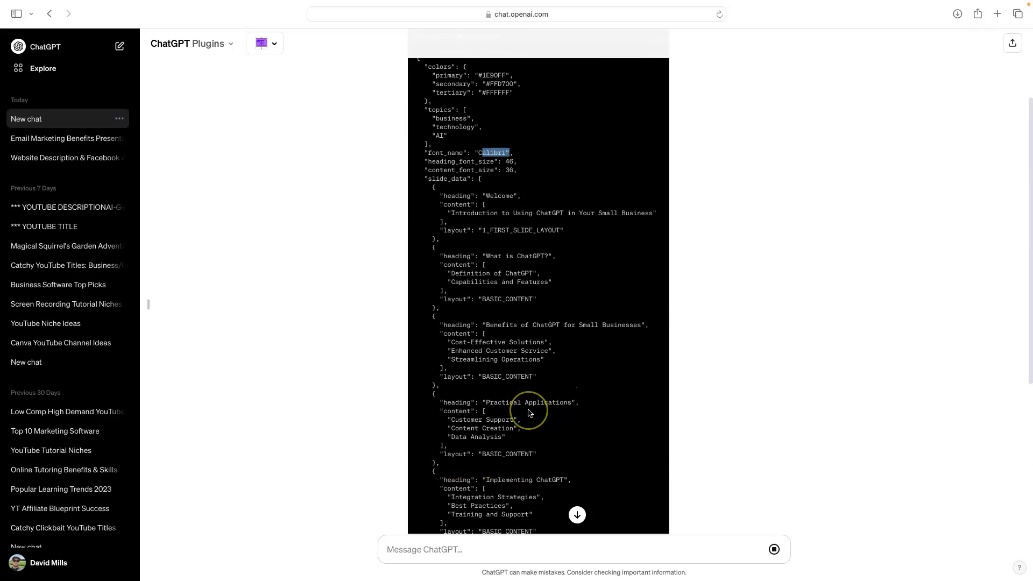
scroll(530, 412, "up", 2)
left_click(497, 134)
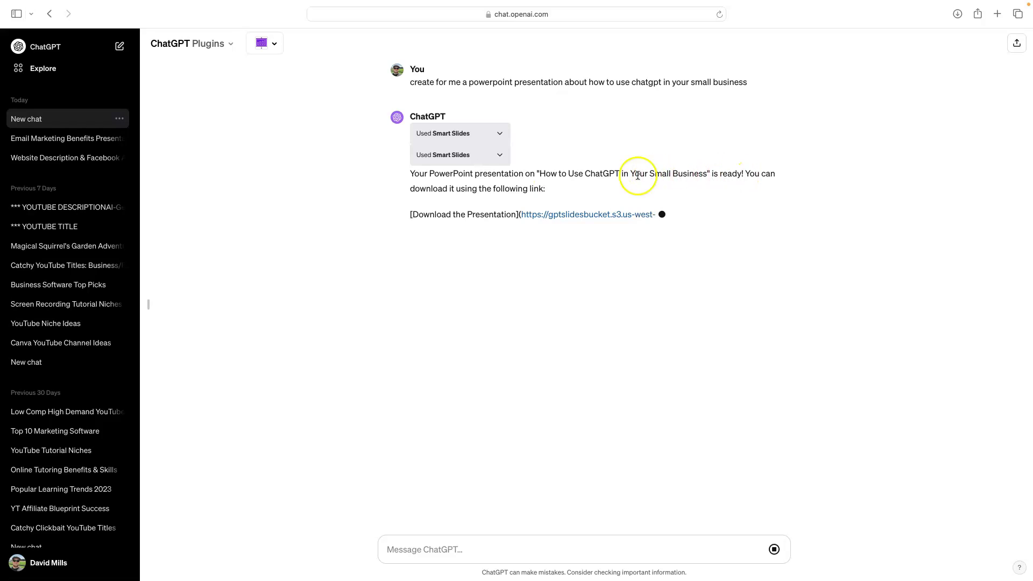
Download the generated presentation and open the new .pptx file in PowerPoint in a full-screen window
left_click_drag(417, 186, 549, 188)
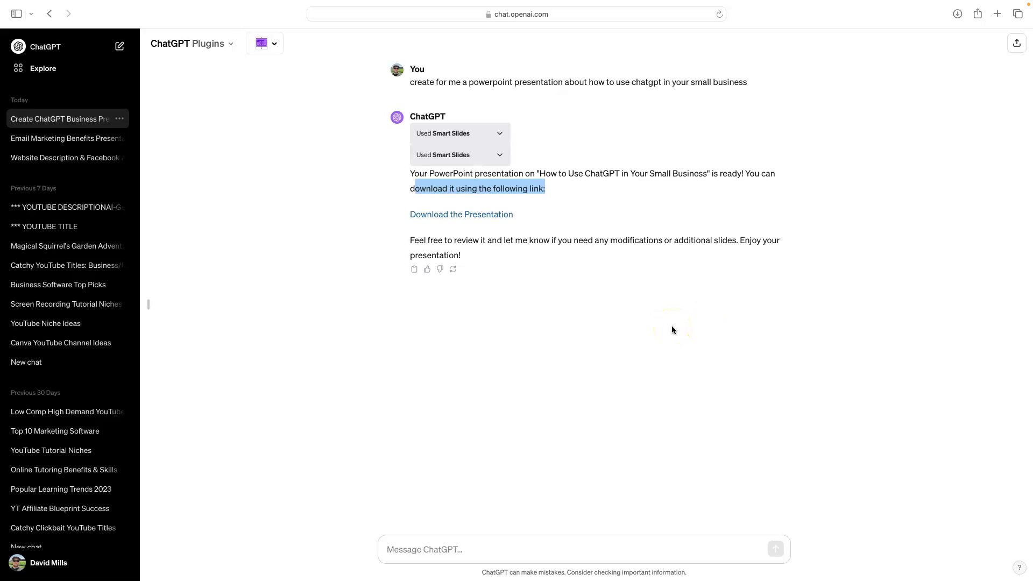
left_click(494, 216)
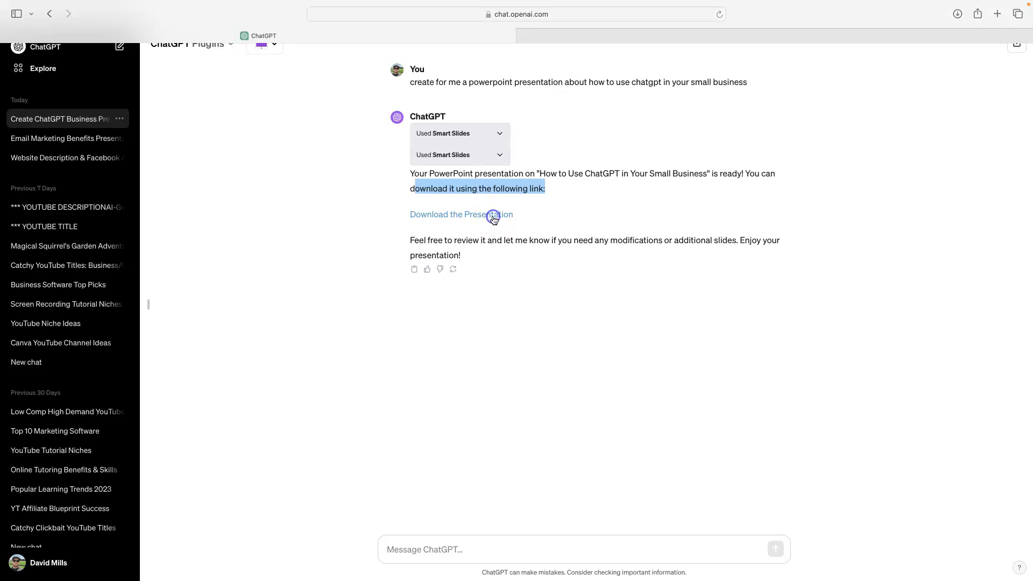
left_click(958, 15)
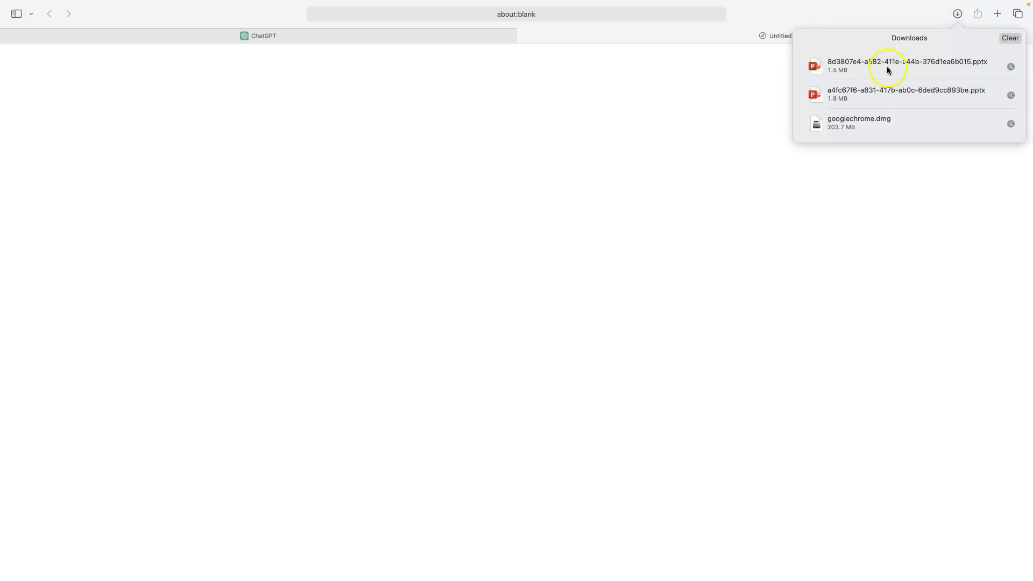
double_click(906, 63)
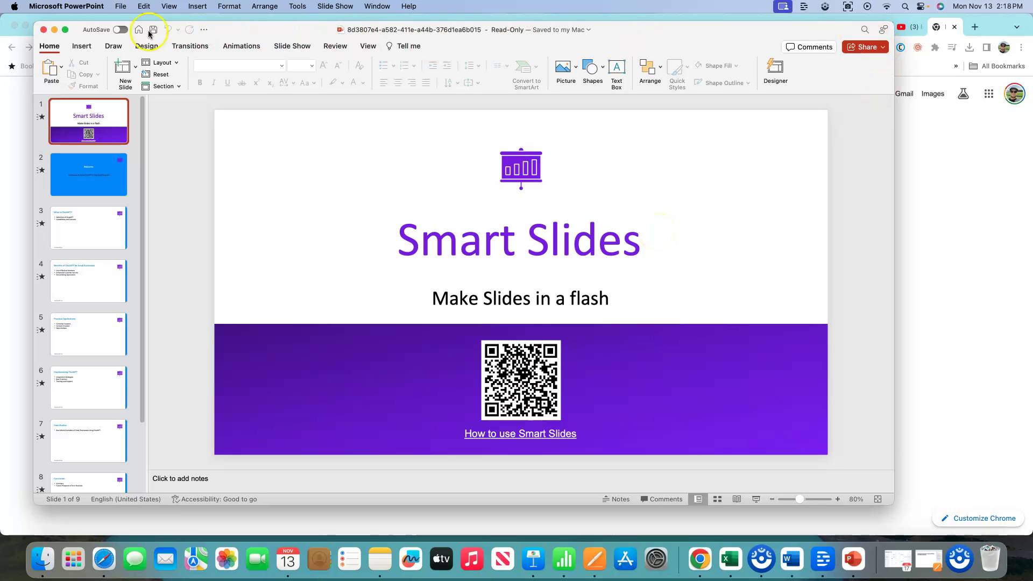
left_click(64, 31)
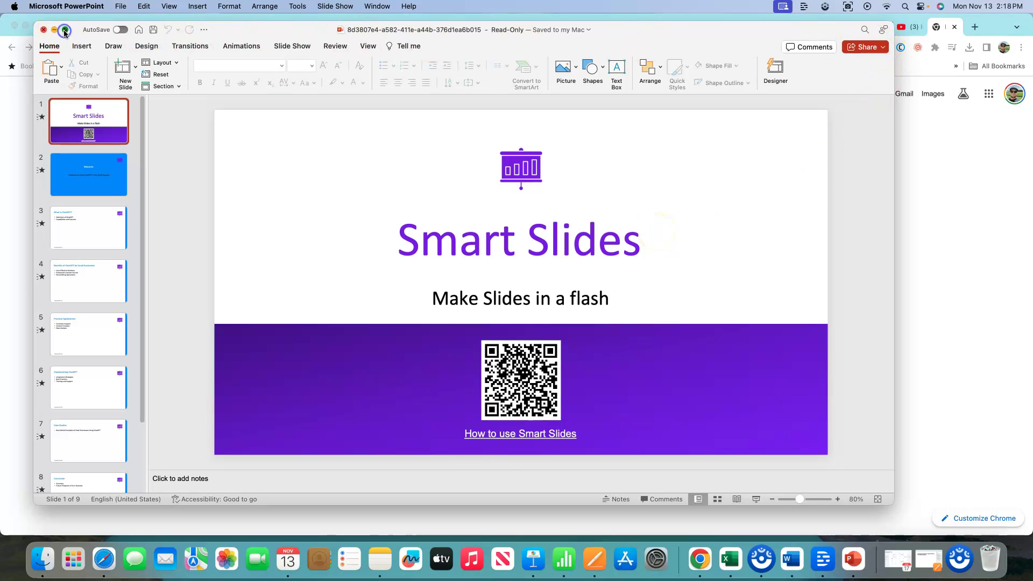